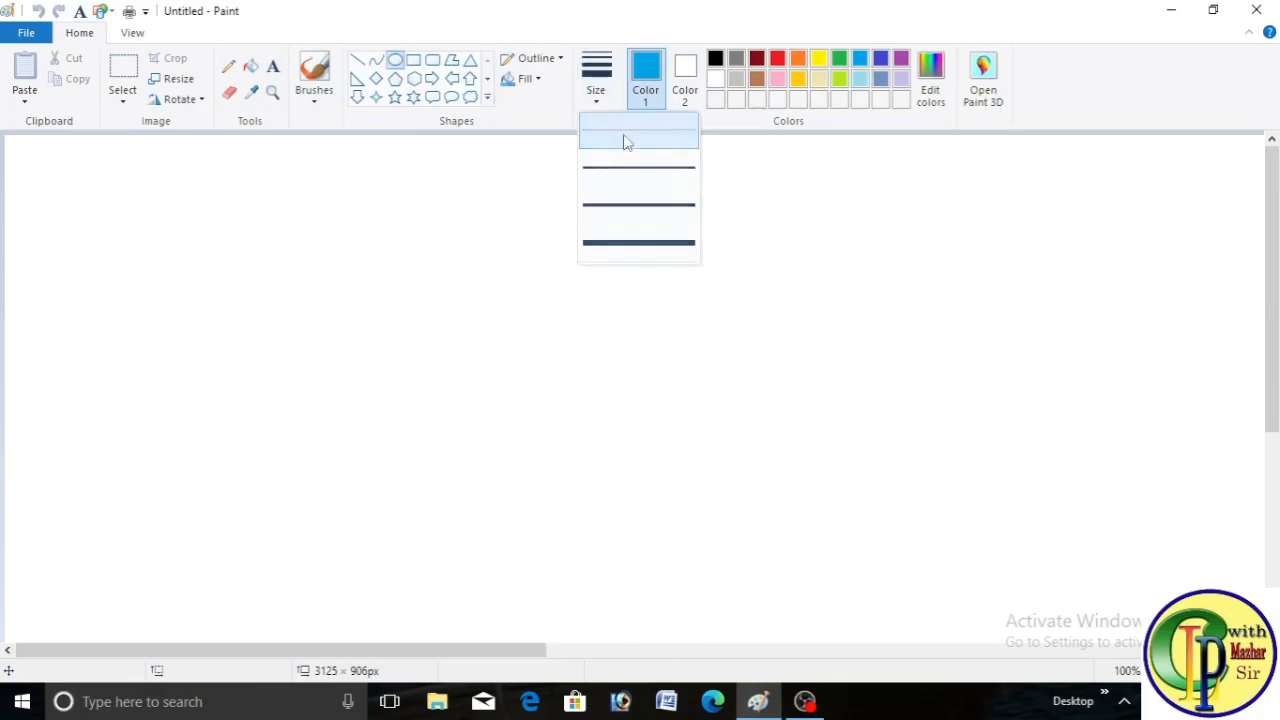
- Draw a blue ellipse about 264 × 232 px for the bird's head and shift it slightly up and to the left
left_click_drag(754, 155, 994, 369)
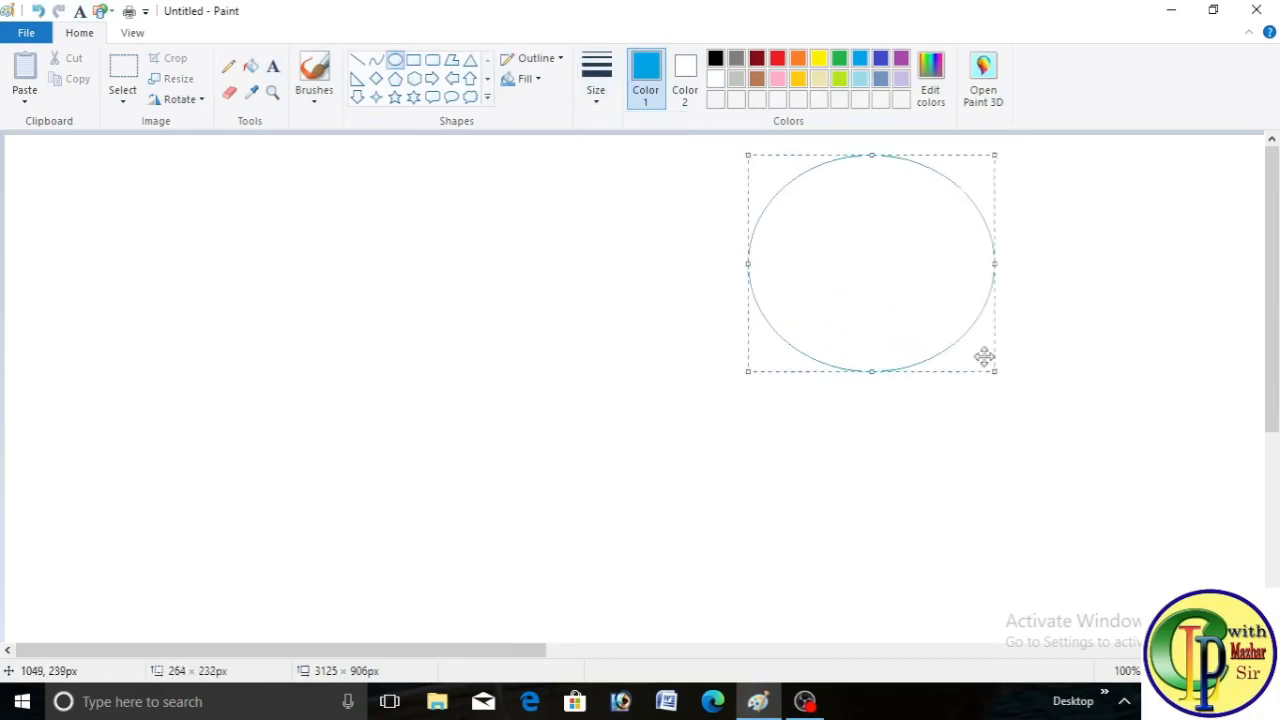
left_click_drag(920, 329, 877, 314)
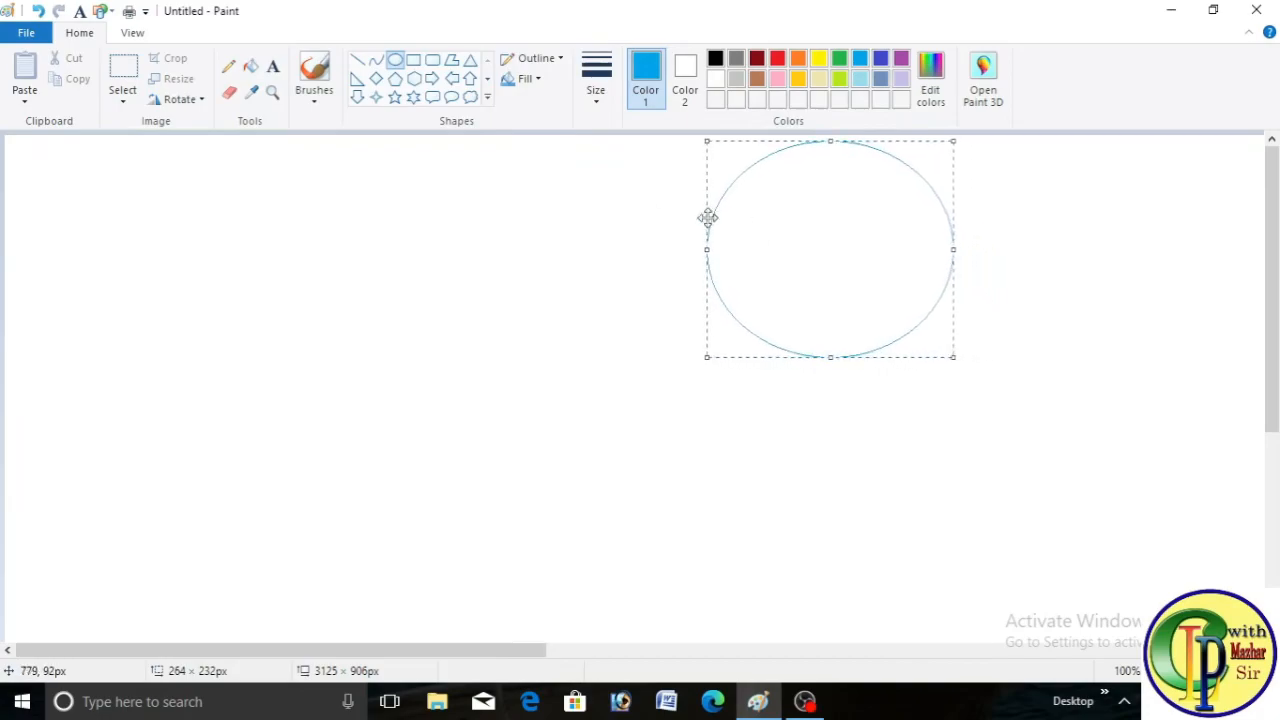
left_click(525, 204)
- Draw the upper beak on the head's upper-right edge with two curves, about 66 × 34 px and 40 × 63 px, meeting in a point
left_click(376, 60)
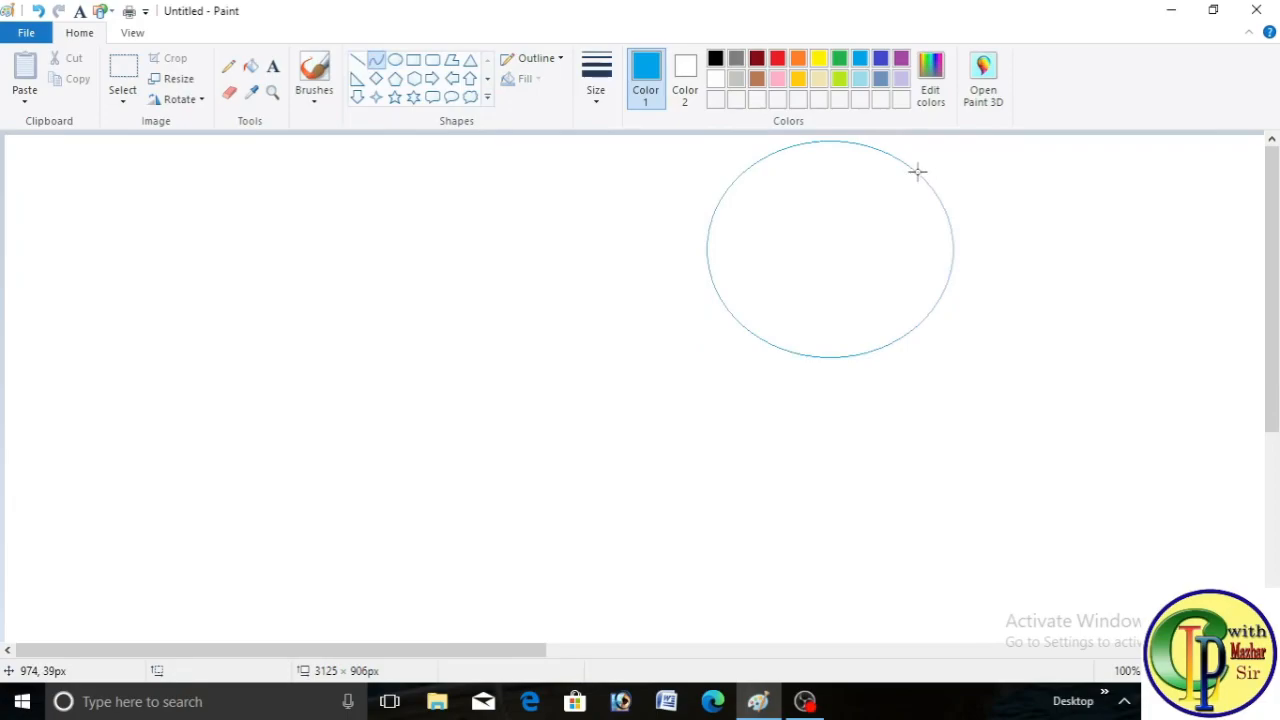
left_click_drag(918, 170, 963, 161)
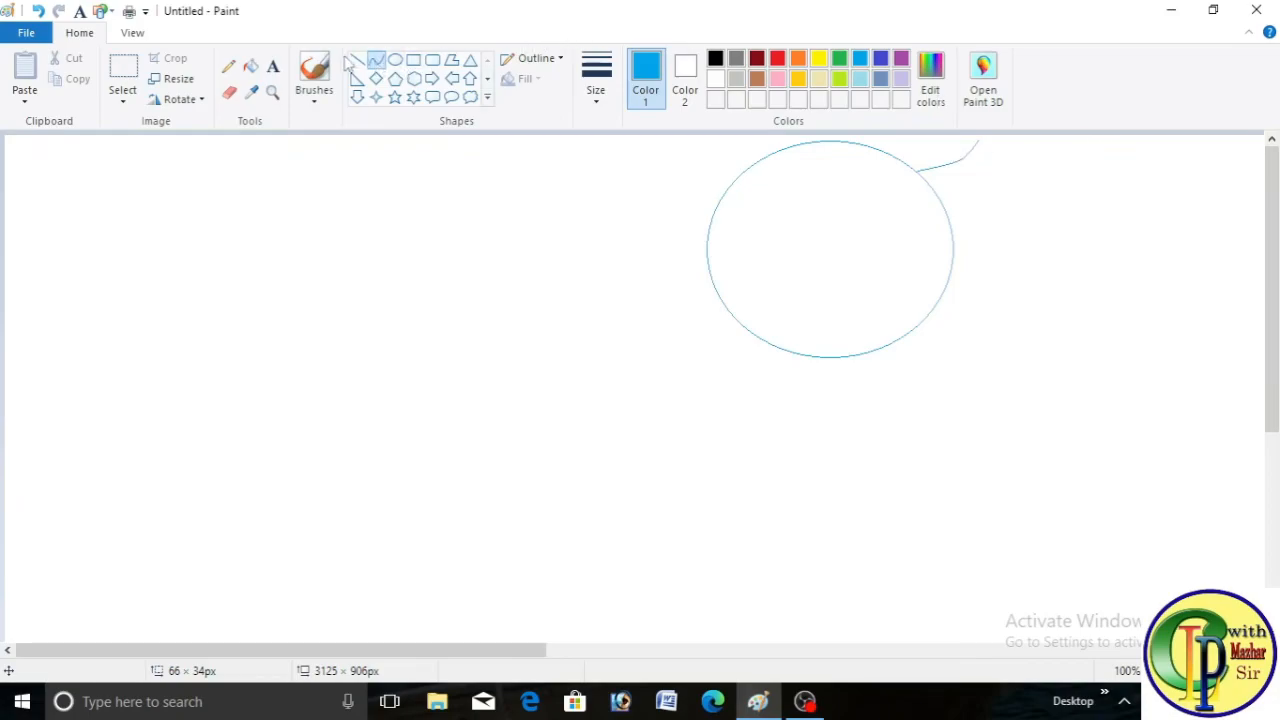
left_click_drag(977, 139, 939, 199)
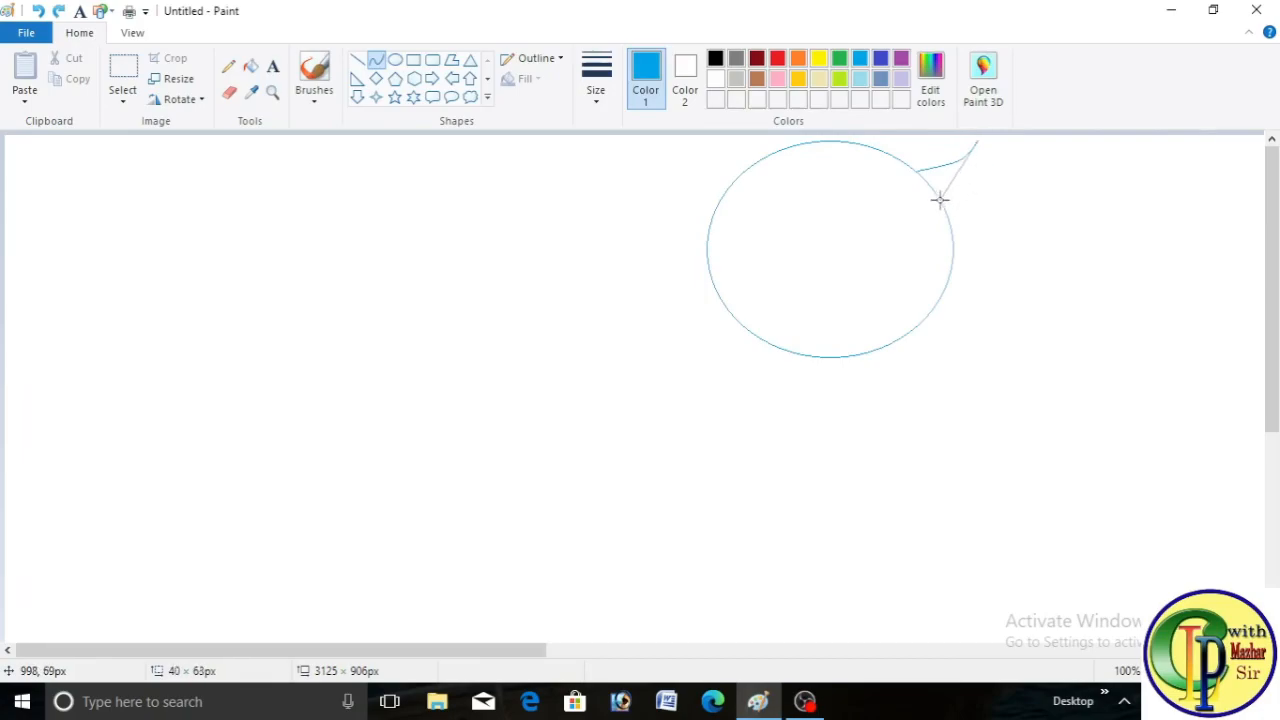
left_click_drag(954, 180, 961, 189)
- Draw the lower beak just below with an upper curve about 67 × 13 px and a straight lower edge about 57 × 46 px
left_click(362, 60)
left_click(376, 60)
left_click_drag(941, 201, 1003, 196)
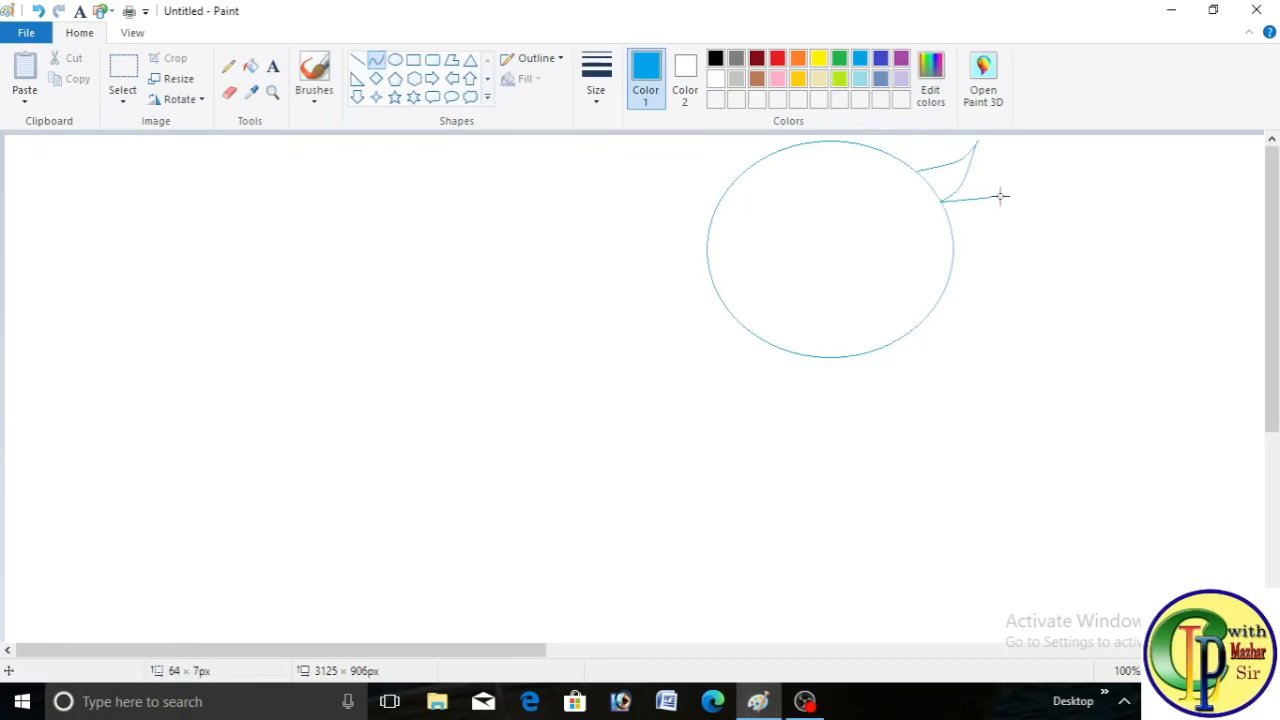
left_click_drag(999, 196, 1005, 196)
left_click_drag(1005, 196, 981, 206)
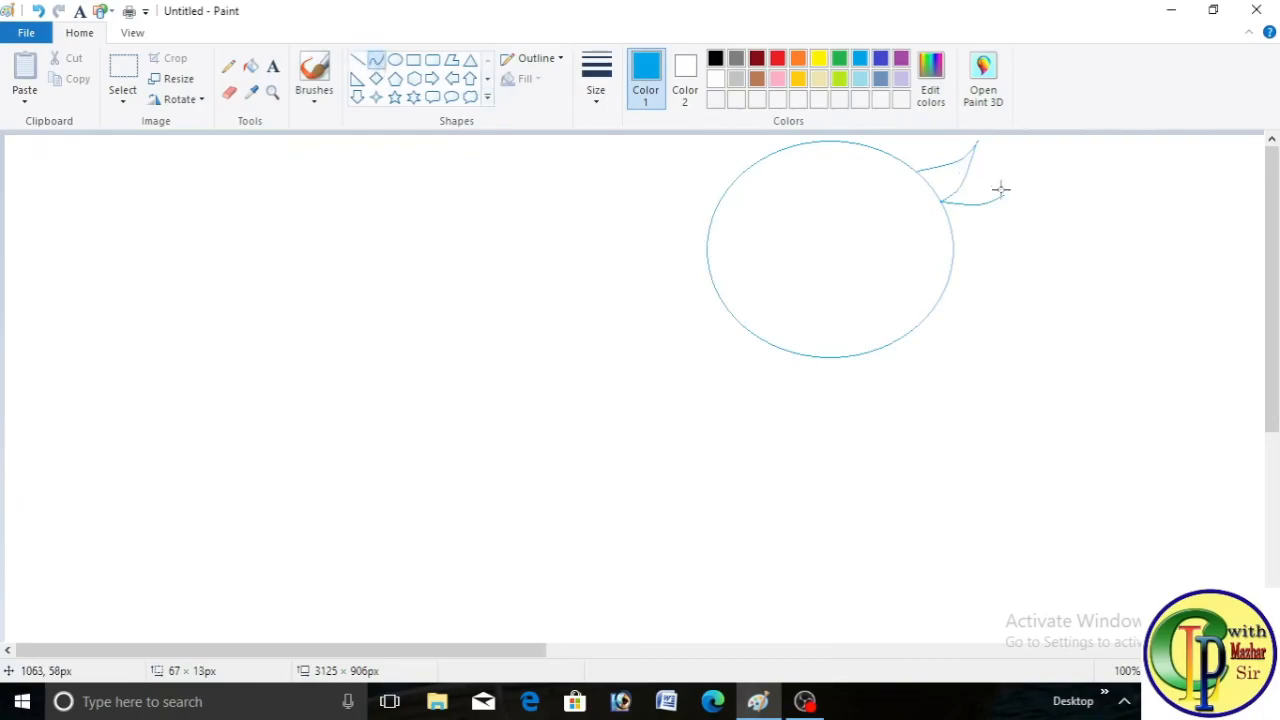
left_click_drag(1005, 196, 952, 237)
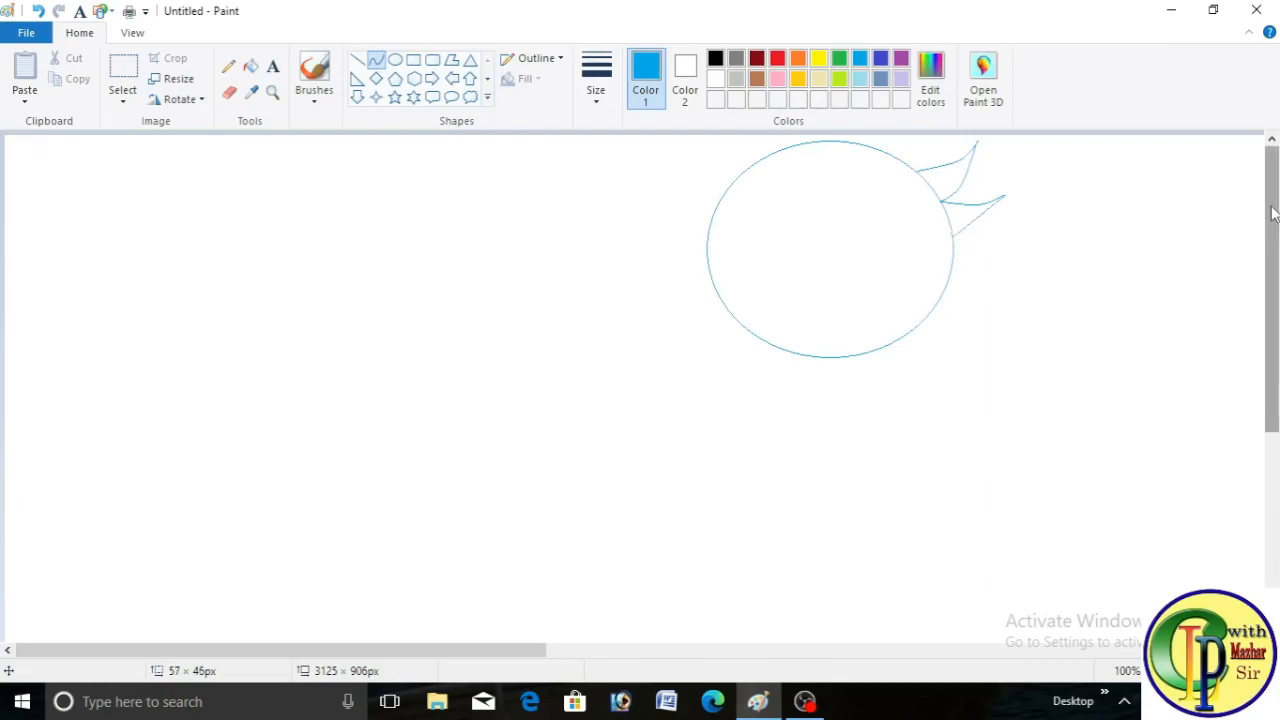
- Draw the belly as one outward-bulging curve about 638 × 398 px from the lower beak's base down to the tail tip
left_click(376, 63)
left_click_drag(953, 236, 958, 368)
key("ctrl+z")
left_click_drag(952, 236, 355, 605)
left_click(834, 486)
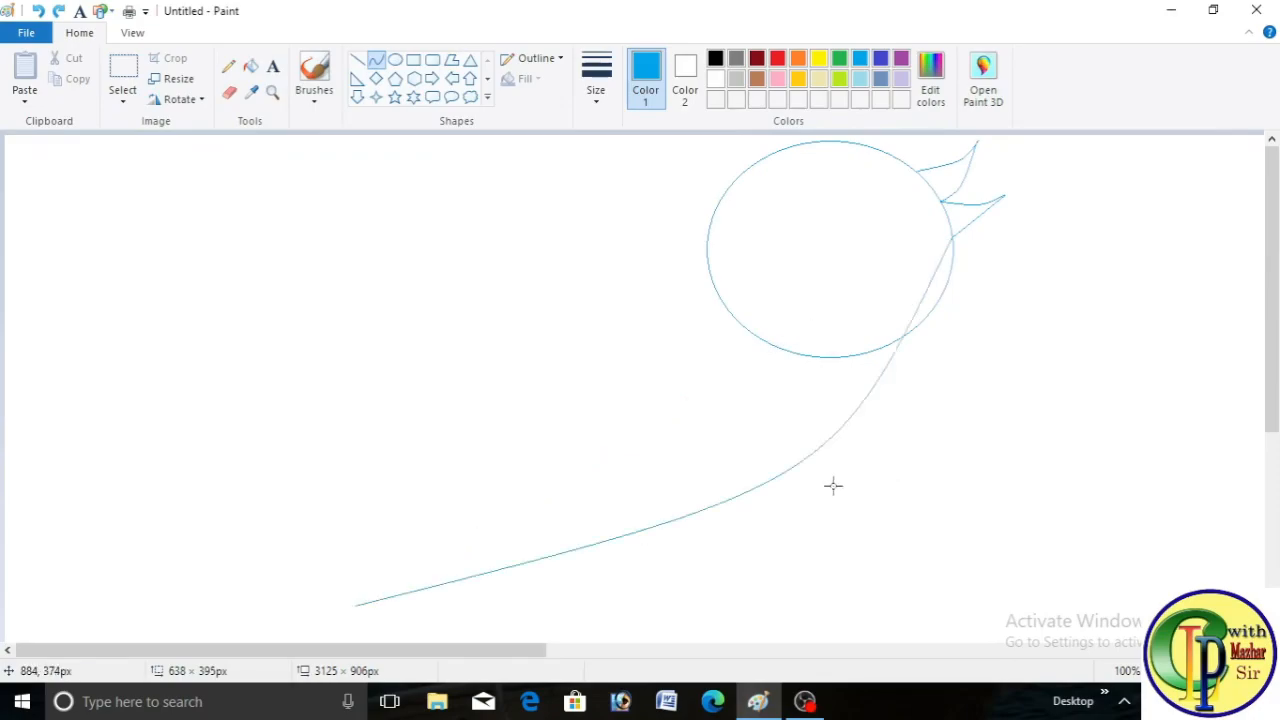
left_click_drag(827, 440, 821, 608)
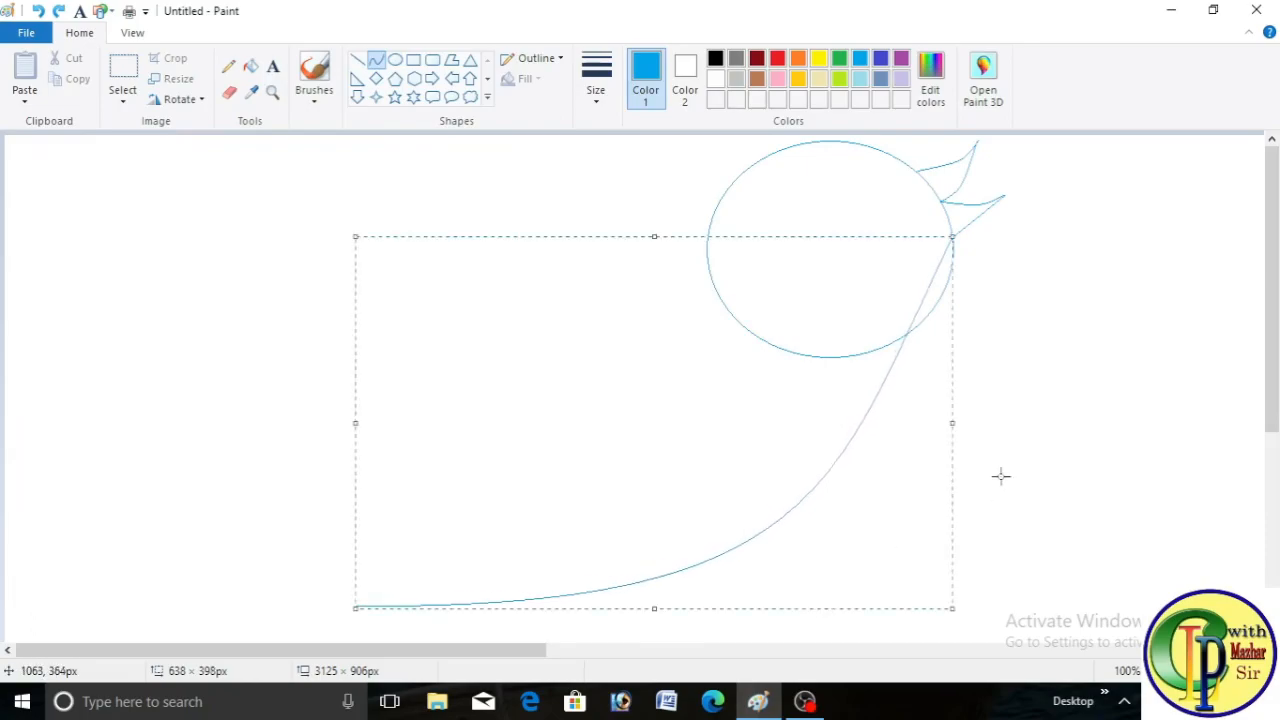
- Draw the wing's top edge as a sagging curve about 287 × 89 px from the head's left side to the upper wing tip
left_click(366, 61)
left_click(374, 61)
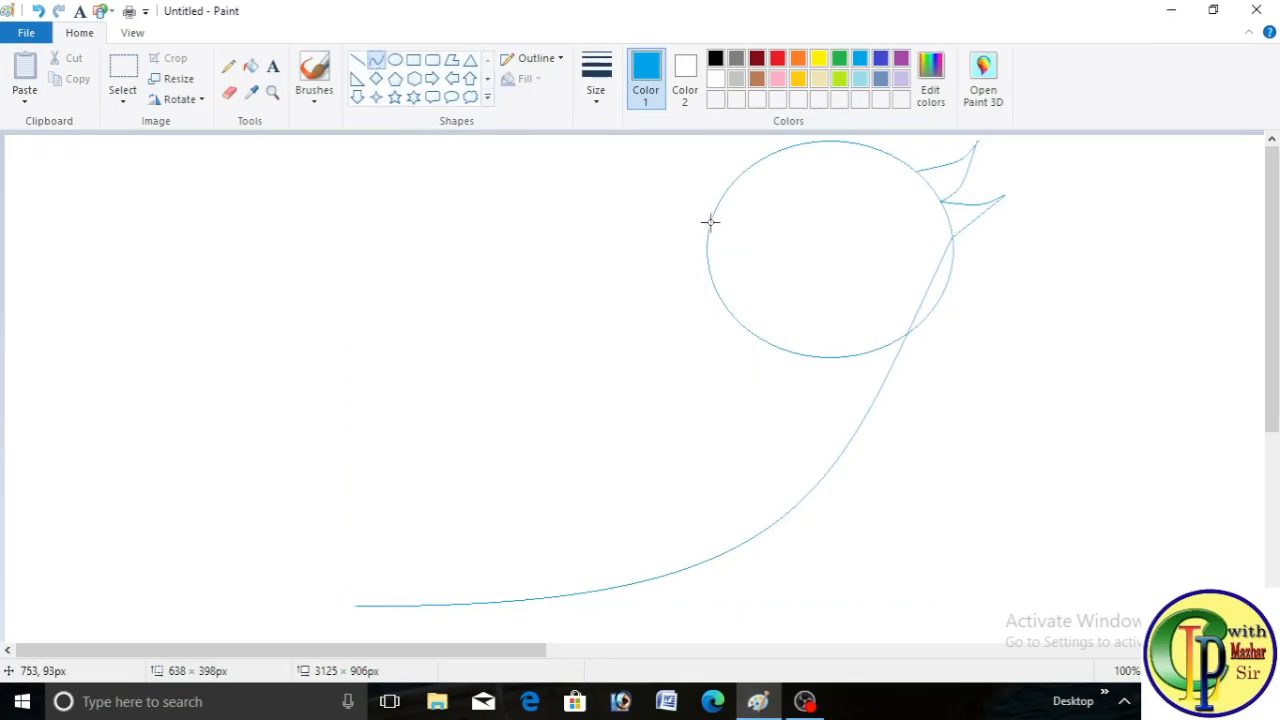
left_click_drag(706, 254, 437, 196)
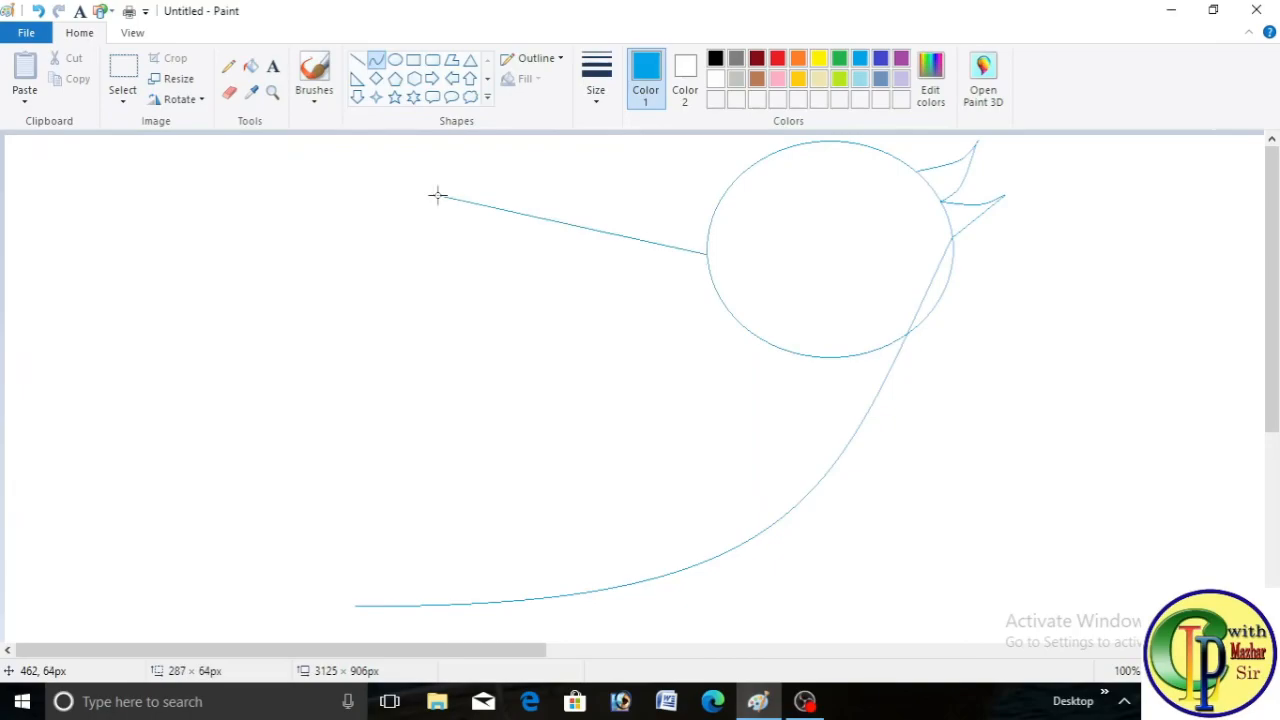
left_click_drag(548, 214, 554, 277)
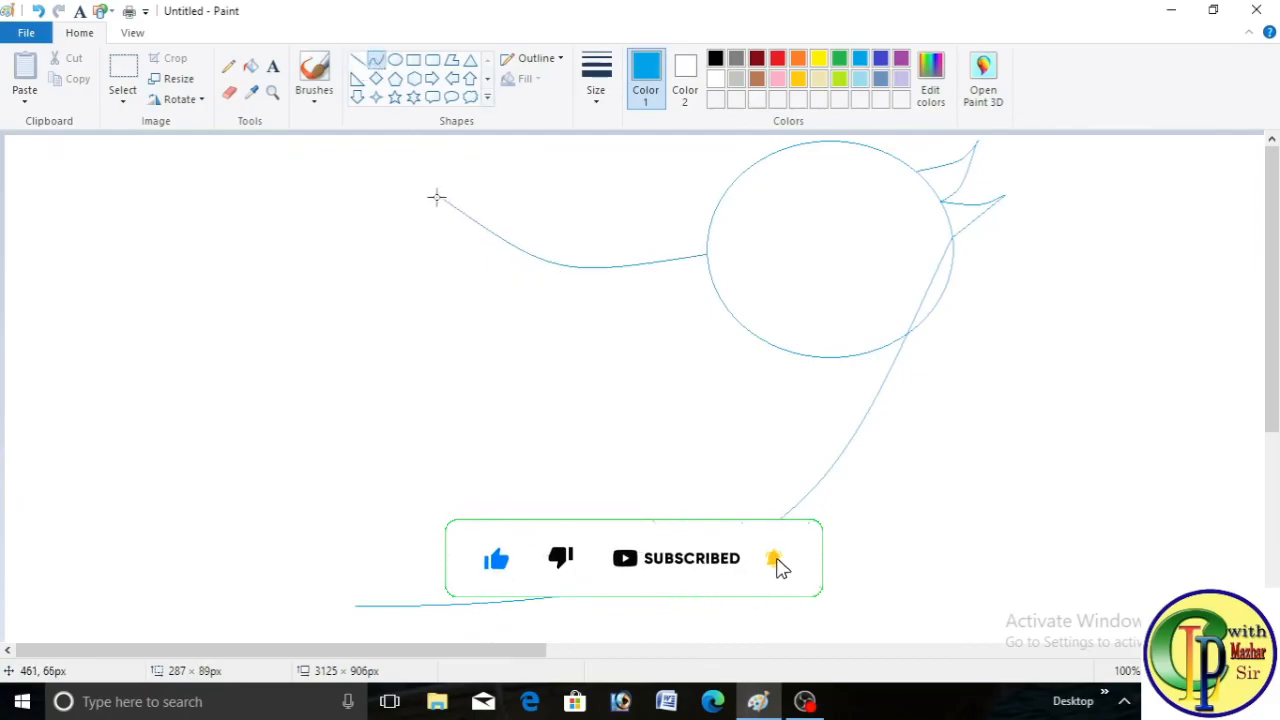
- Add three curves below the wing tip, outlining the first feather's lower edge and a complete second feather, each bent inward
left_click_drag(440, 197, 446, 259)
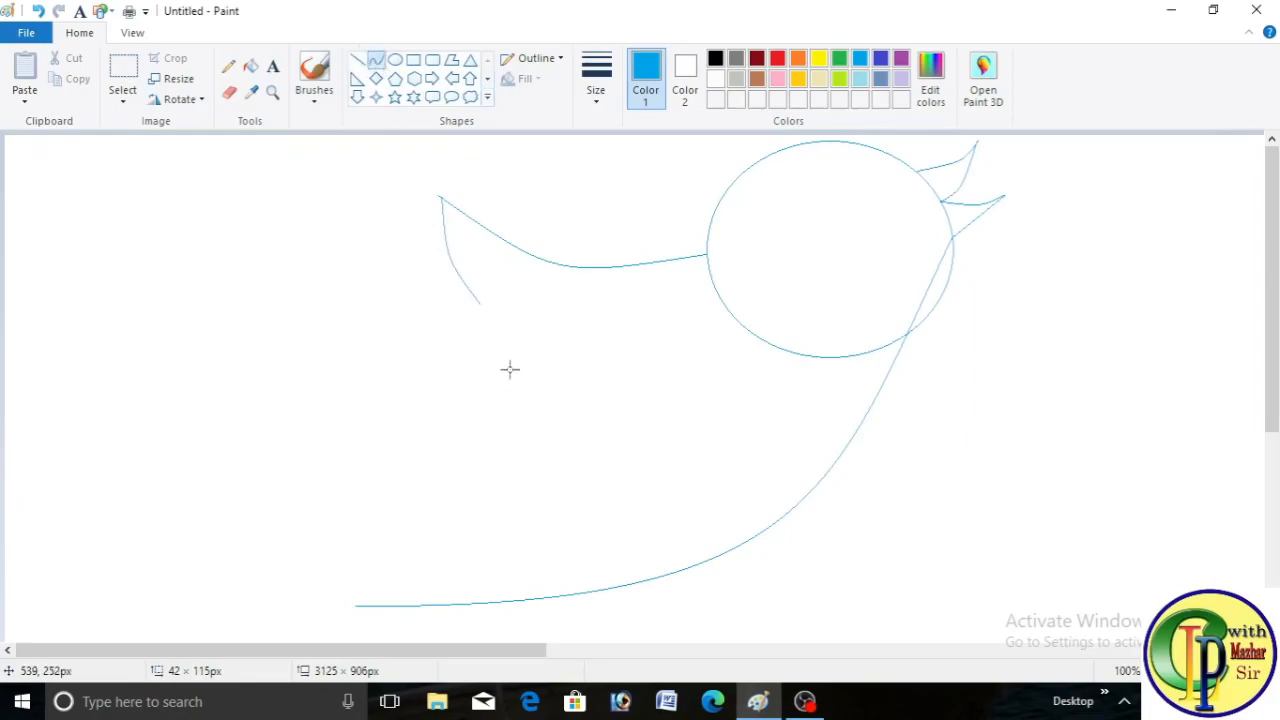
left_click_drag(479, 303, 430, 308)
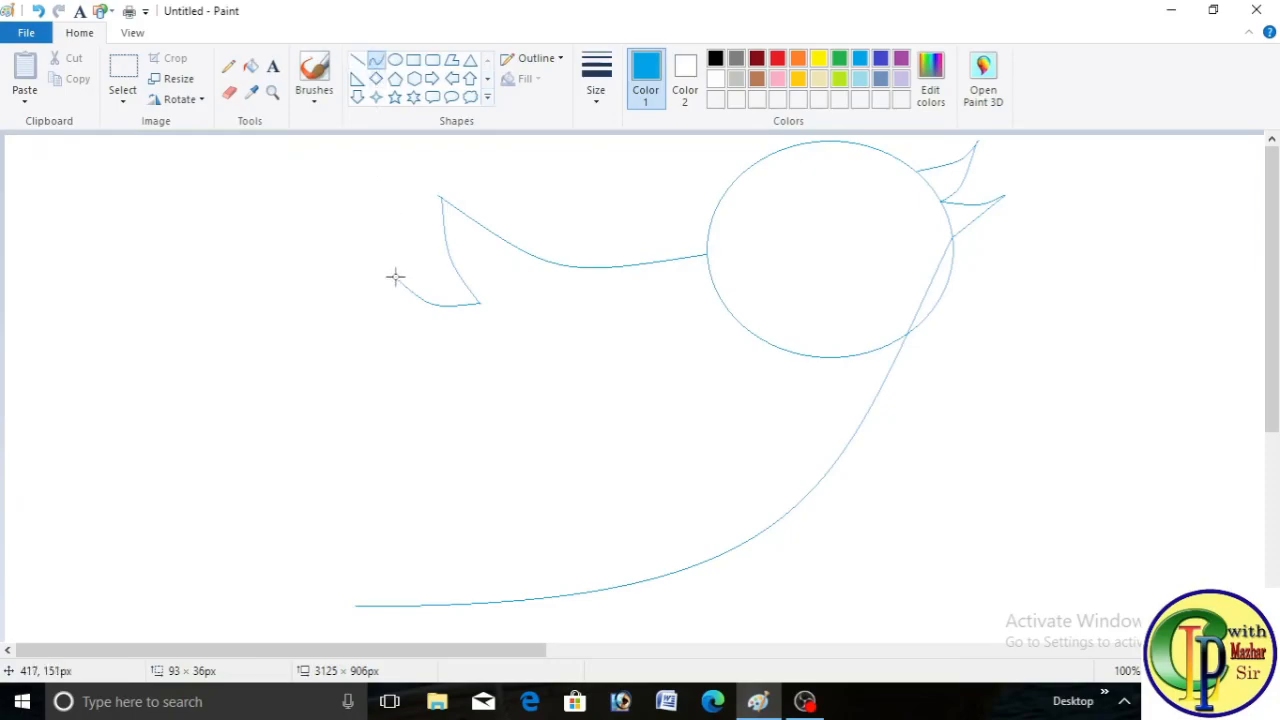
left_click_drag(393, 276, 469, 381)
left_click_drag(438, 336, 414, 357)
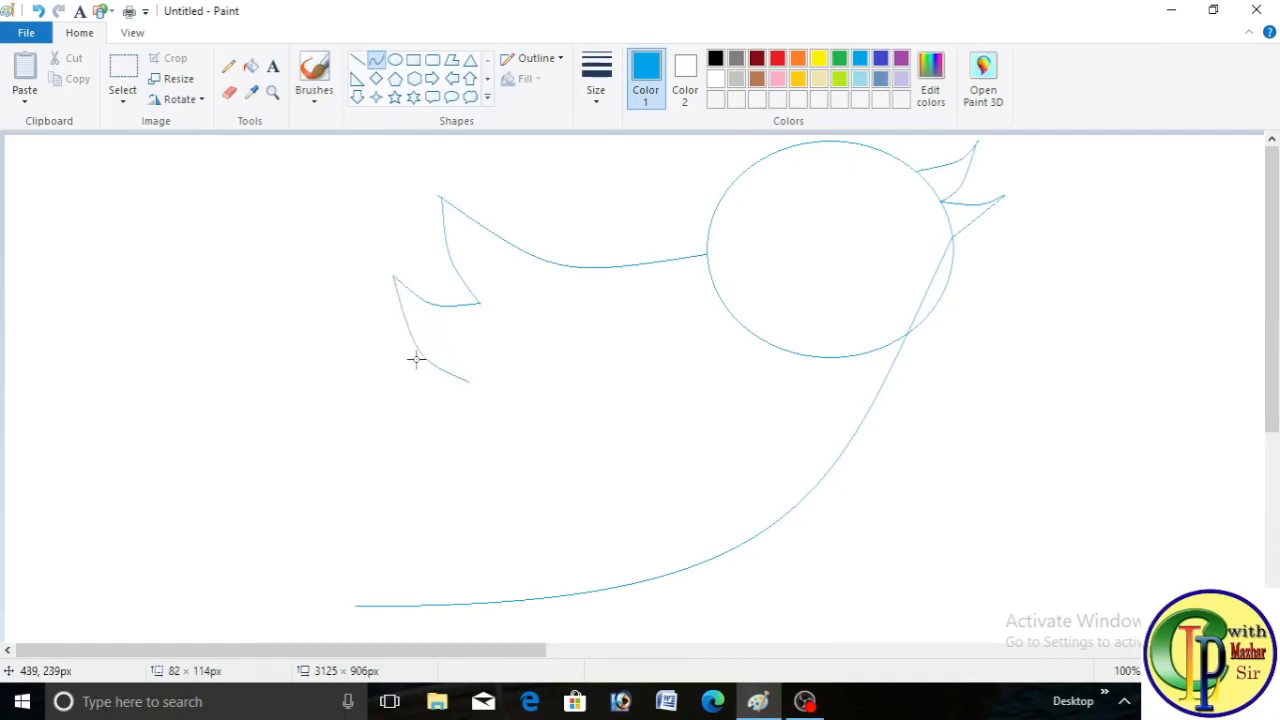
left_click(359, 62)
left_click(376, 60)
left_click_drag(466, 381, 347, 396)
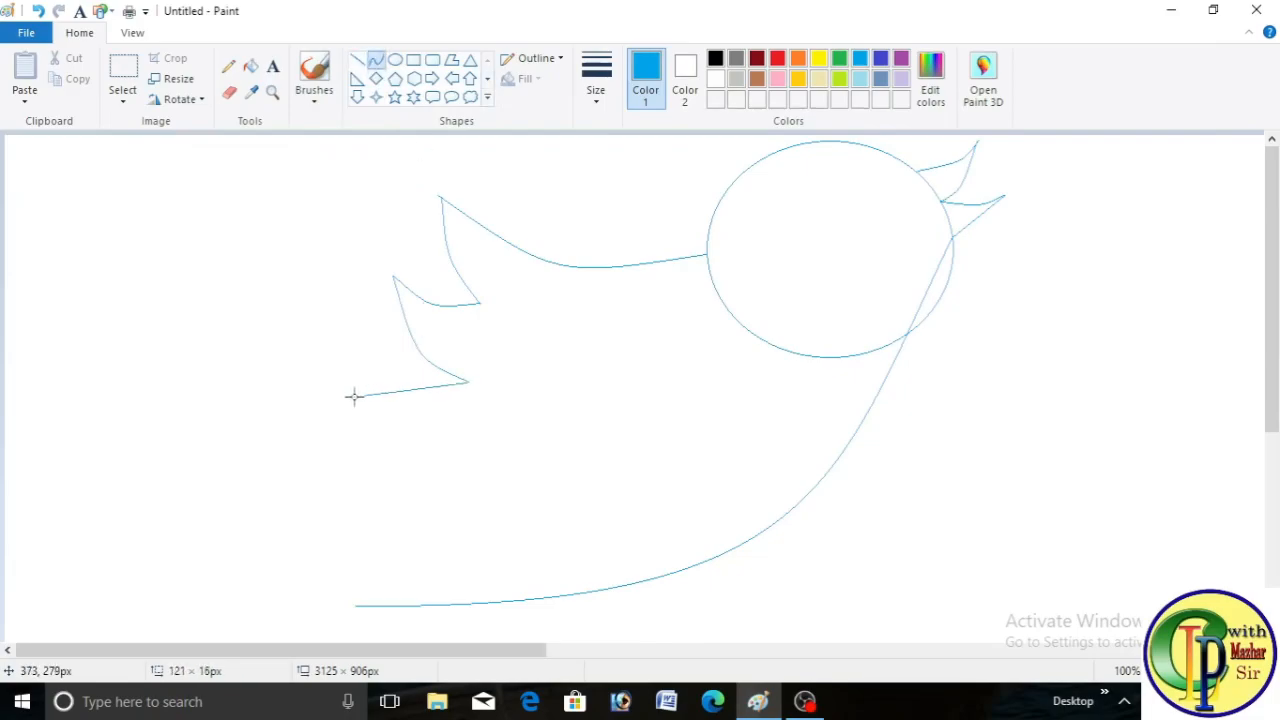
mouse_move(404, 393)
left_mouse_down()
mouse_move(415, 425)
mouse_move(415, 387)
mouse_move(463, 434)
mouse_move(411, 393)
mouse_move(405, 410)
left_mouse_up()
left_click(411, 409)
left_click(358, 61)
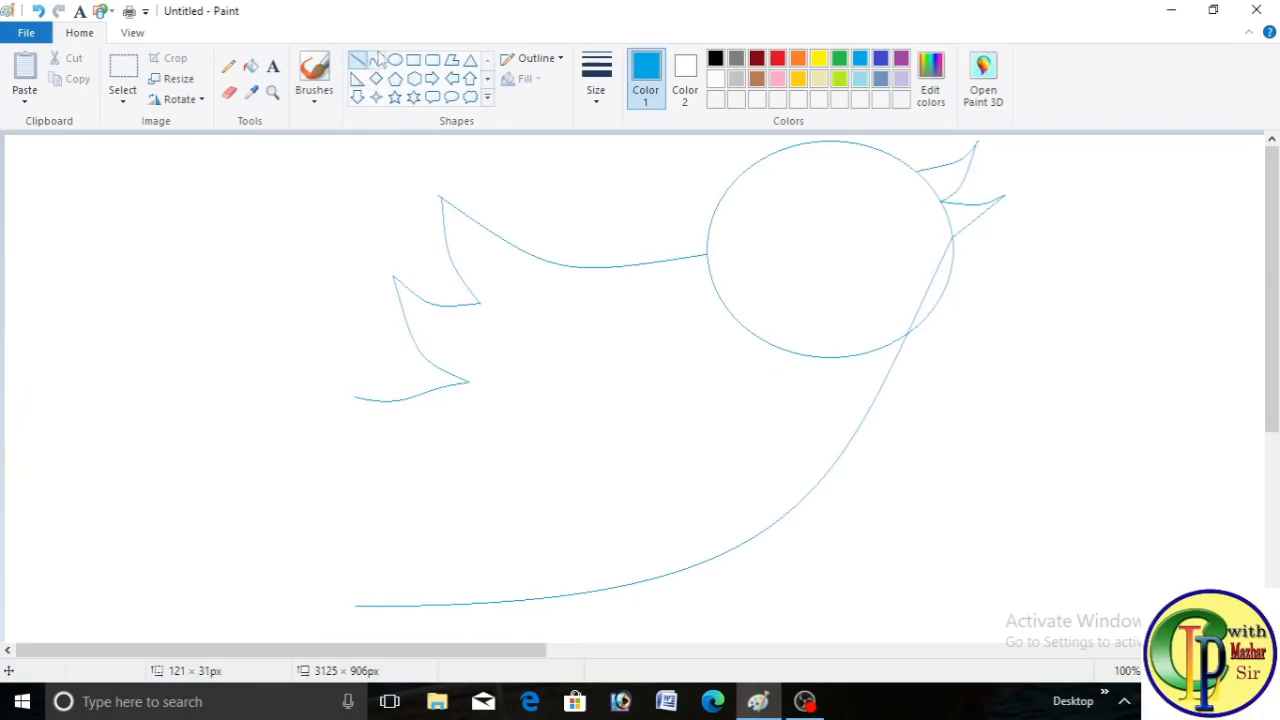
key("ctrl+z")
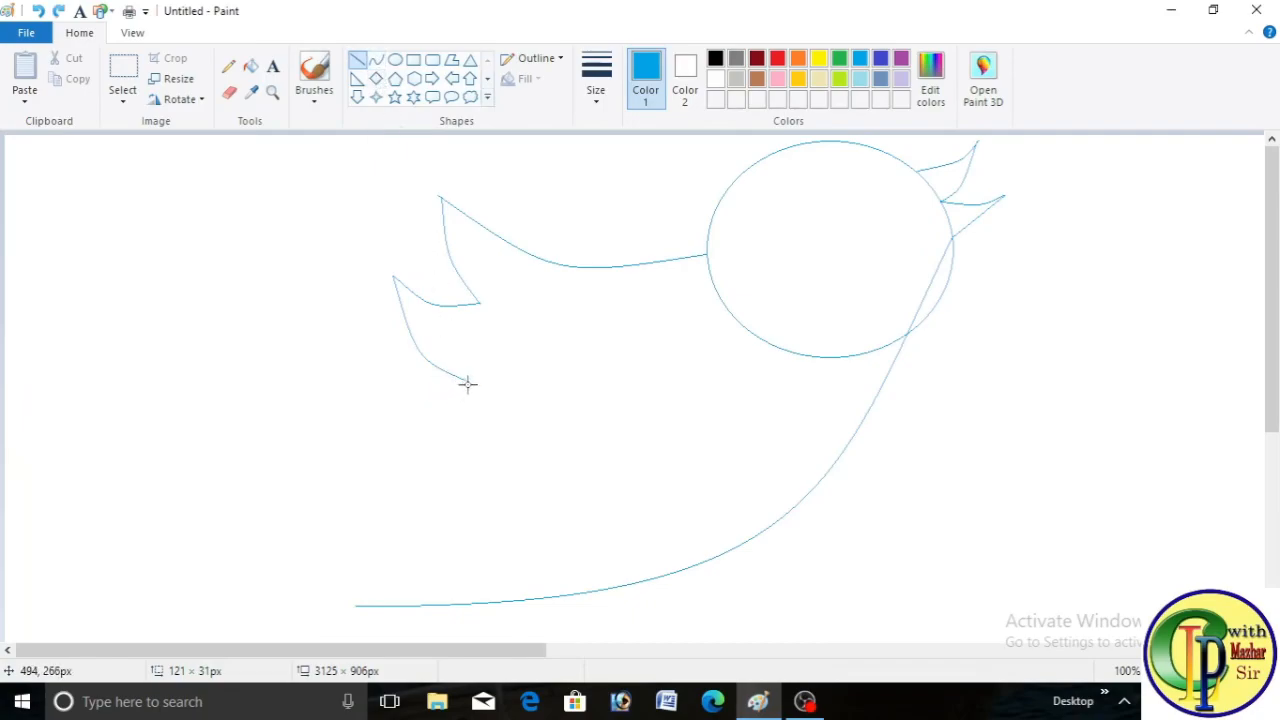
left_click_drag(468, 380, 355, 373)
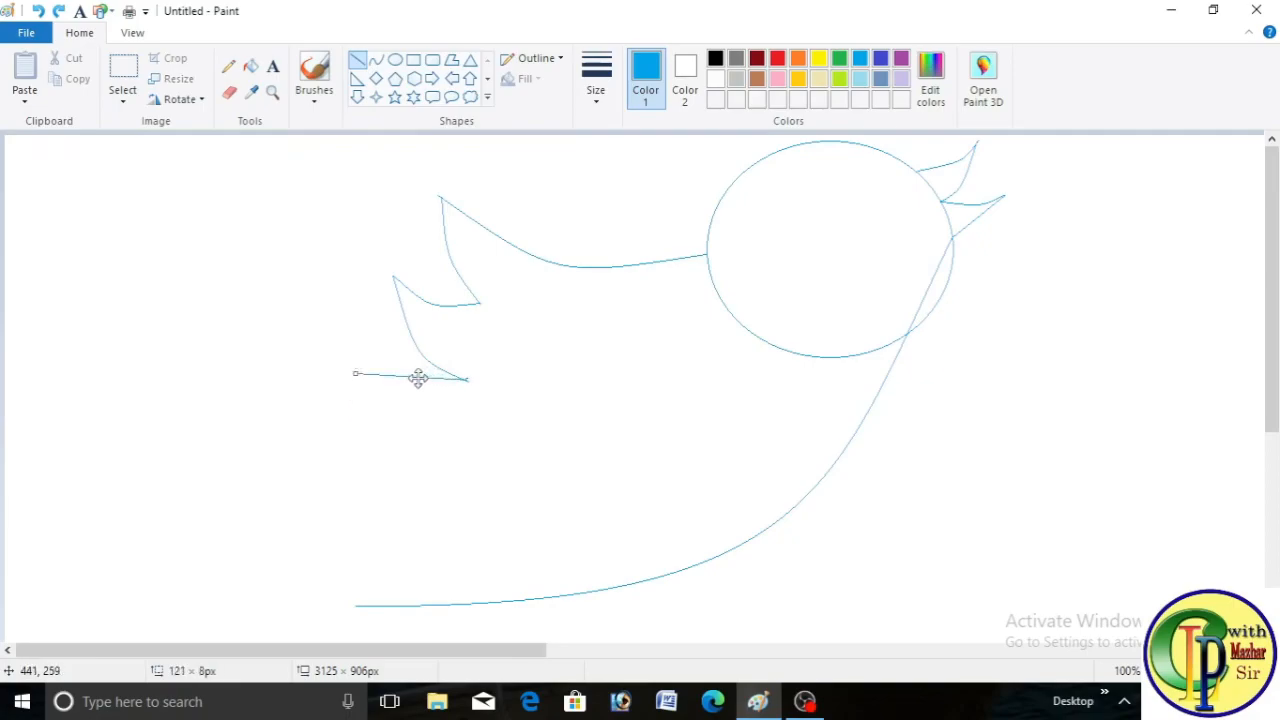
key("ctrl+z")
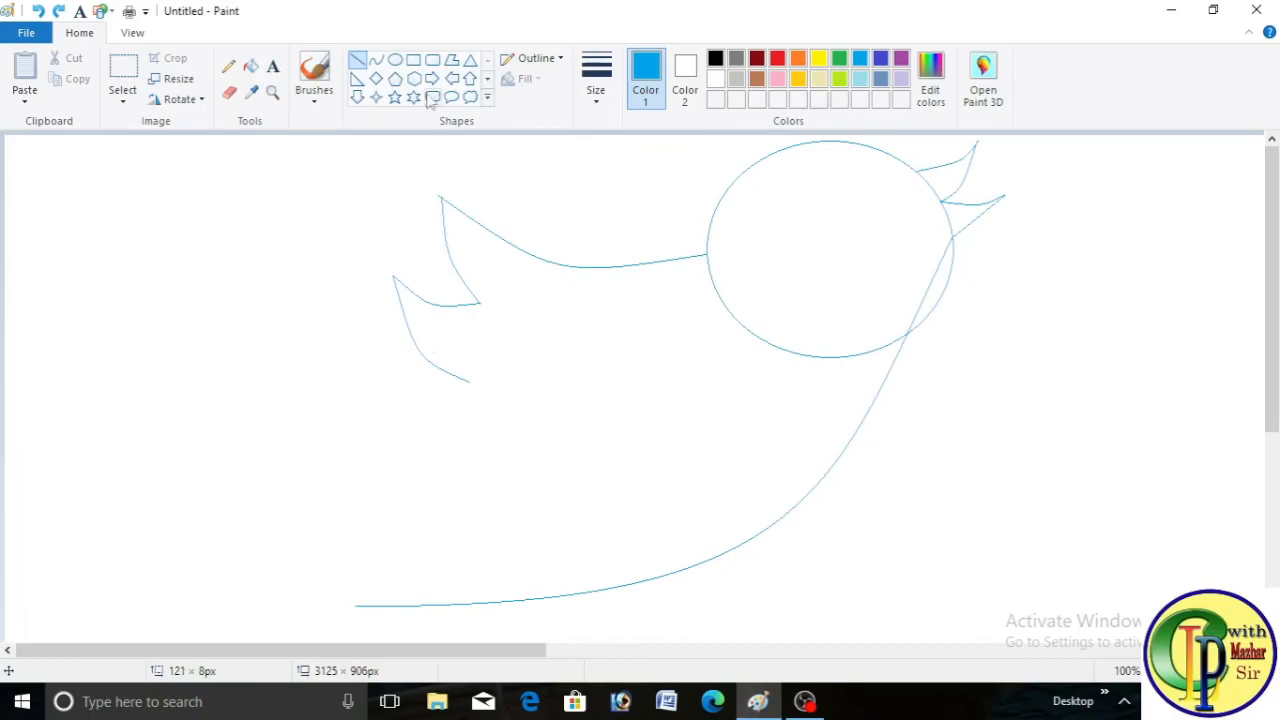
- Outline the third feather with an upper curve about 109 × 20 px and a lower curve about 120 × 90 px
left_click(375, 60)
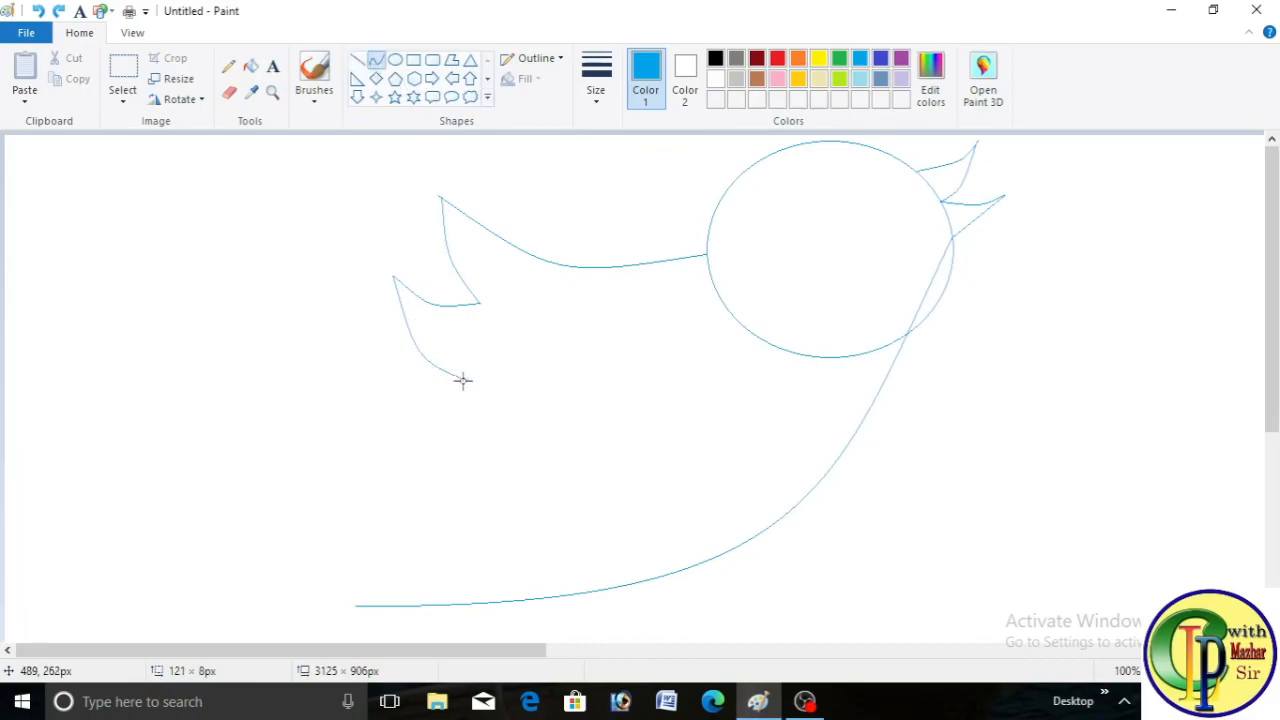
left_click_drag(467, 380, 413, 398)
left_click(376, 60)
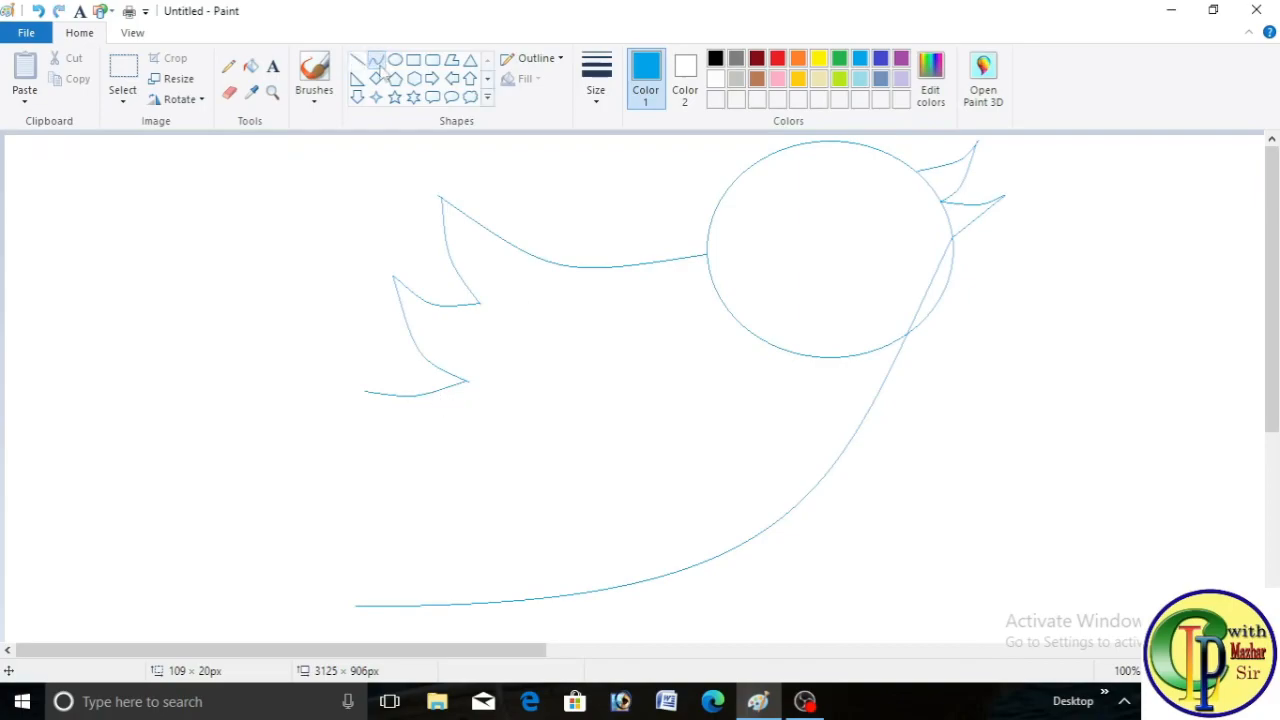
left_click_drag(363, 393, 478, 475)
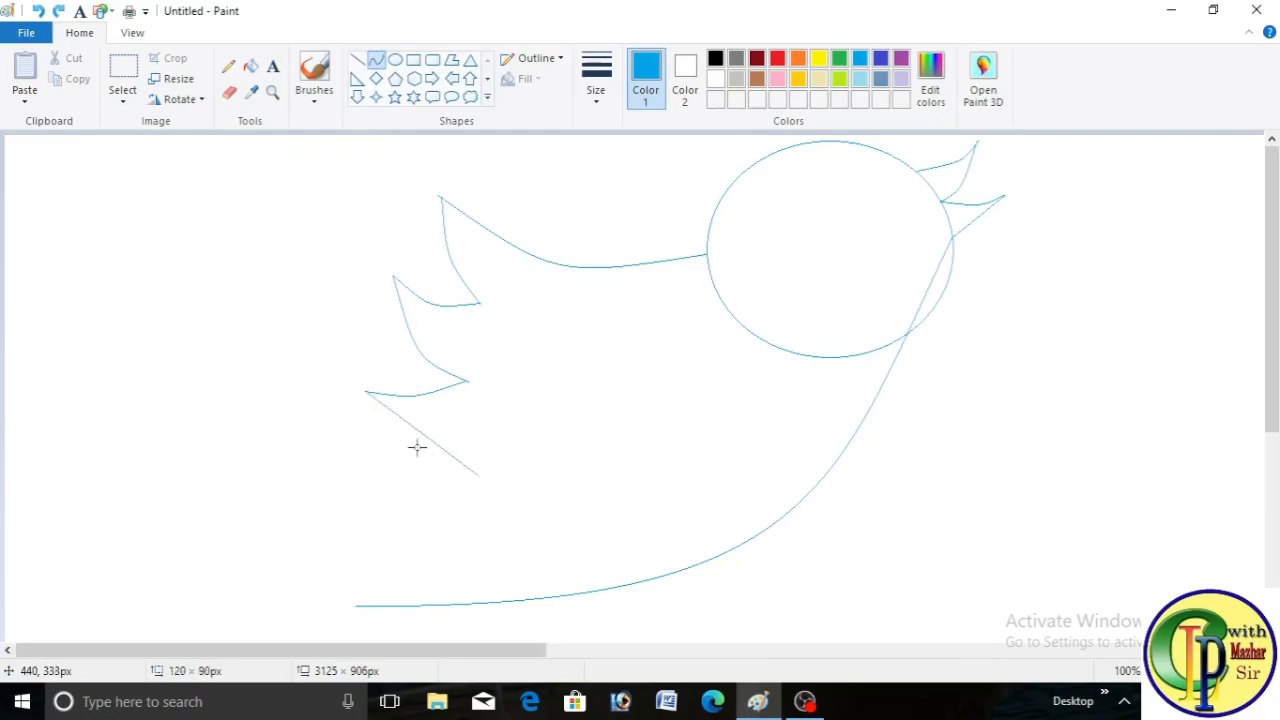
left_click_drag(420, 432, 414, 459)
- Close the body outline with a straight edge about 132 × 143 px from the third feather's inner end to the tail tip
left_click(358, 60)
left_click(378, 63)
left_click_drag(478, 474, 403, 563)
left_click_drag(354, 605, 354, 605)
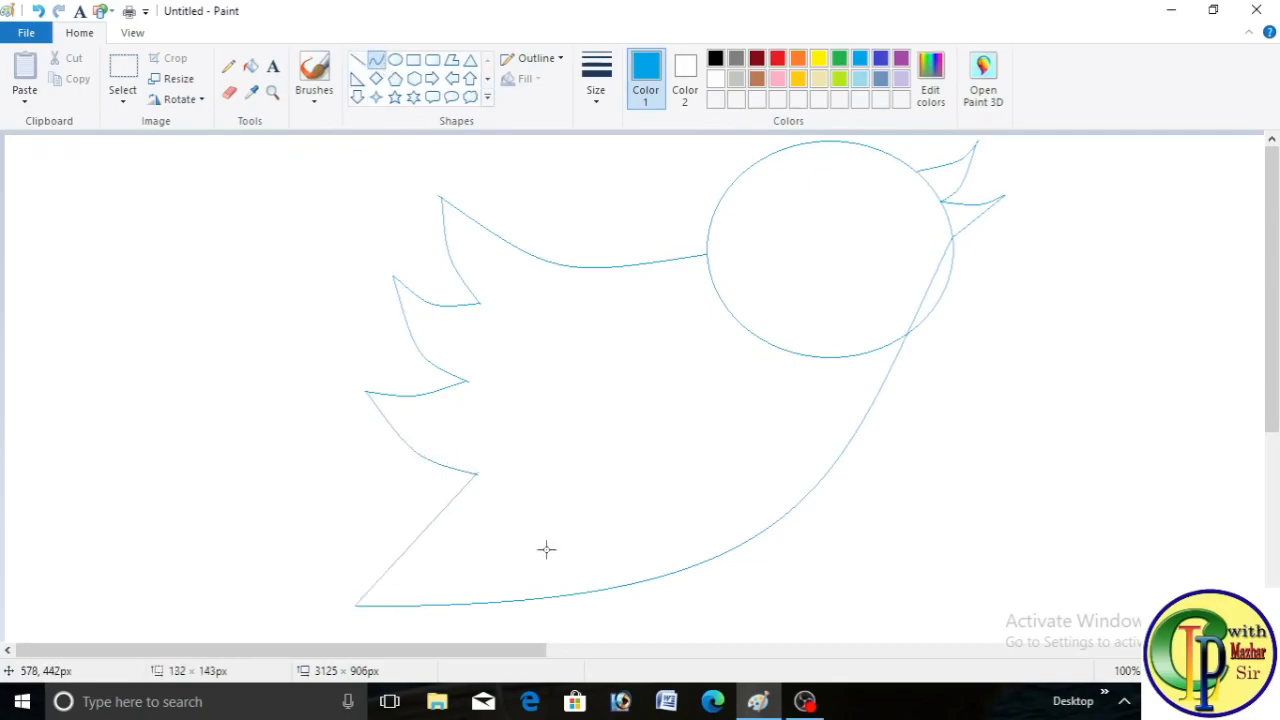
- Fill the bird's body, head, chest area and both beak halves with blue
left_click(250, 66)
left_click(698, 376)
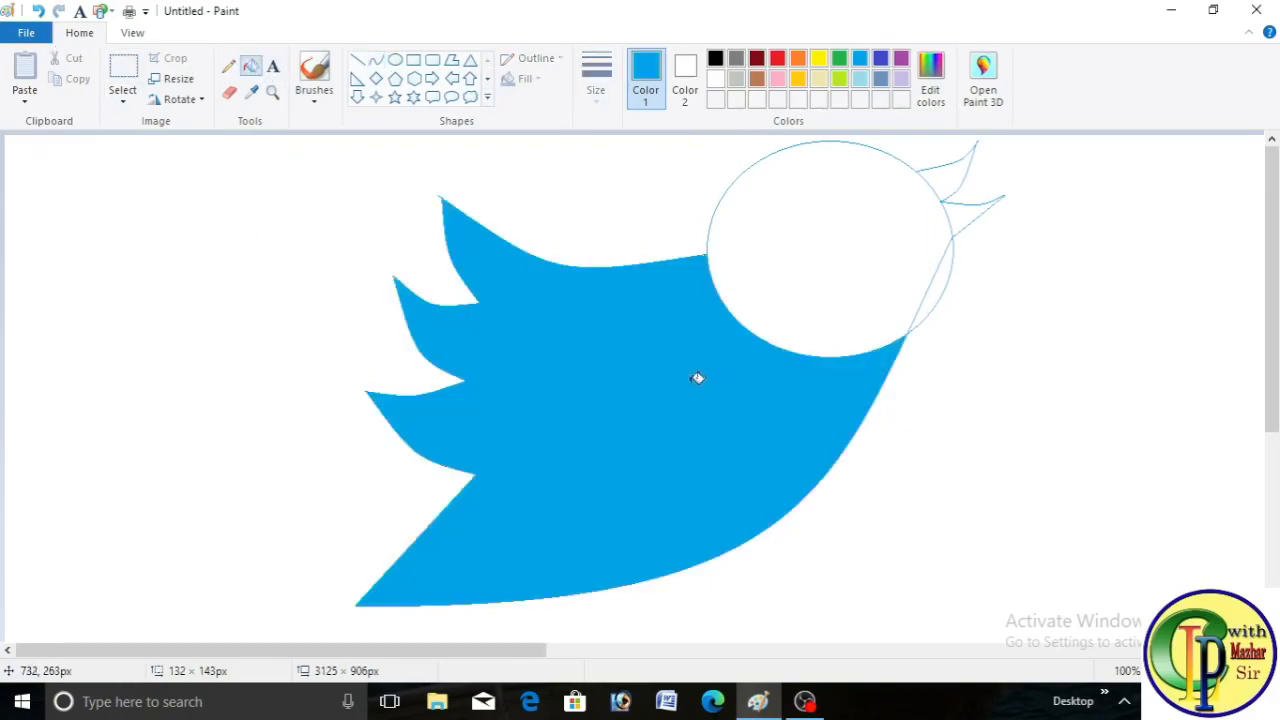
left_click(826, 248)
left_click(946, 272)
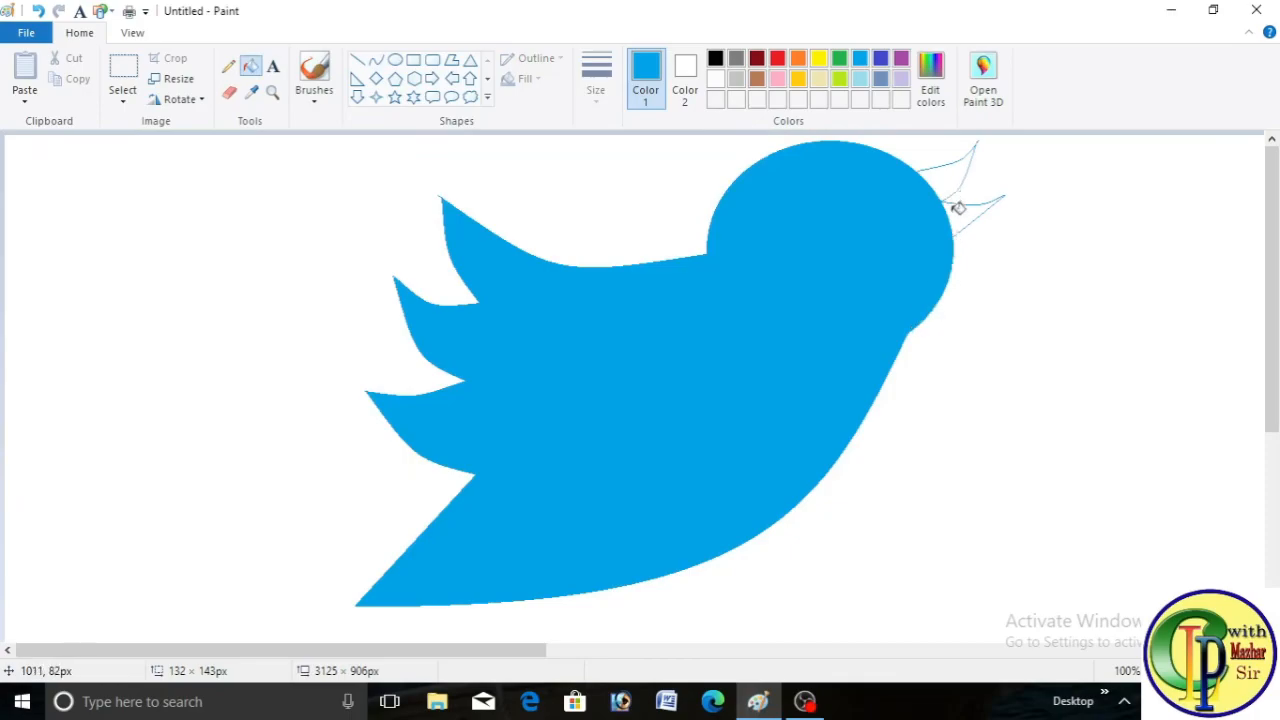
left_click(960, 207)
left_click(954, 174)
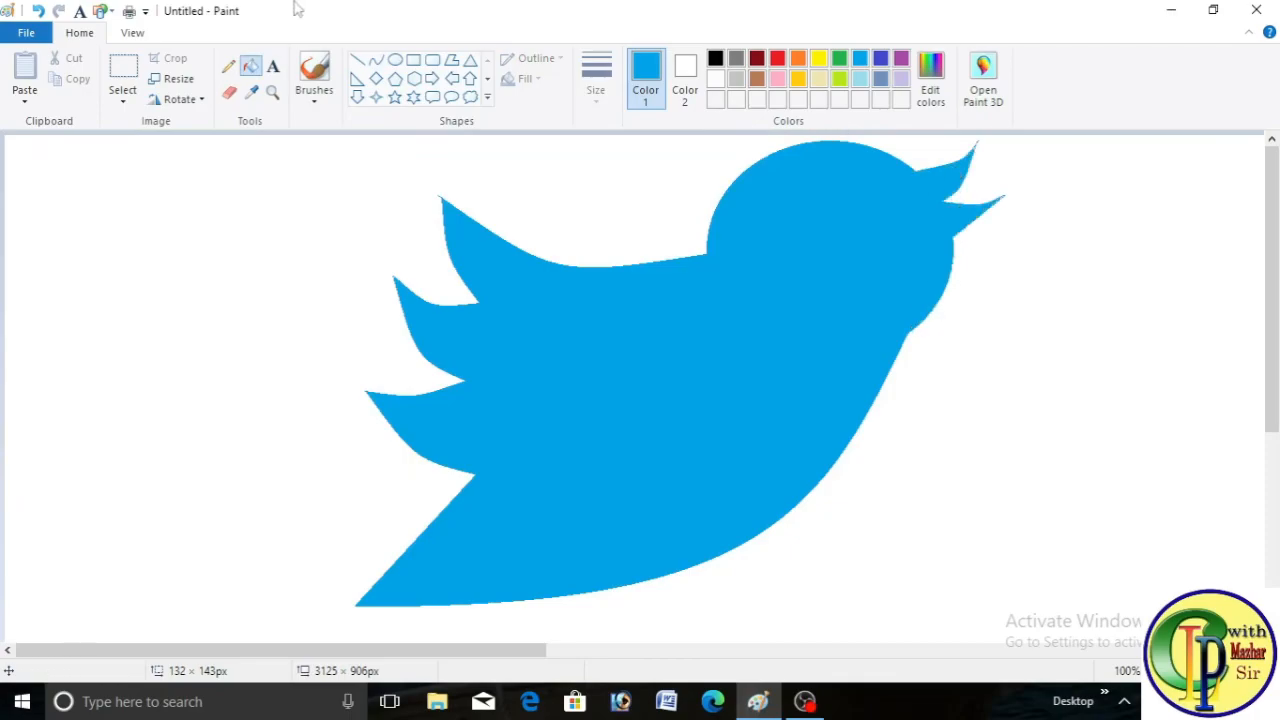
- Add the black caption "Twitter Logo in Ms Paint" below and right of the bird and widen its text box to about 392 px
left_click(272, 67)
left_click(900, 477)
left_click(424, 58)
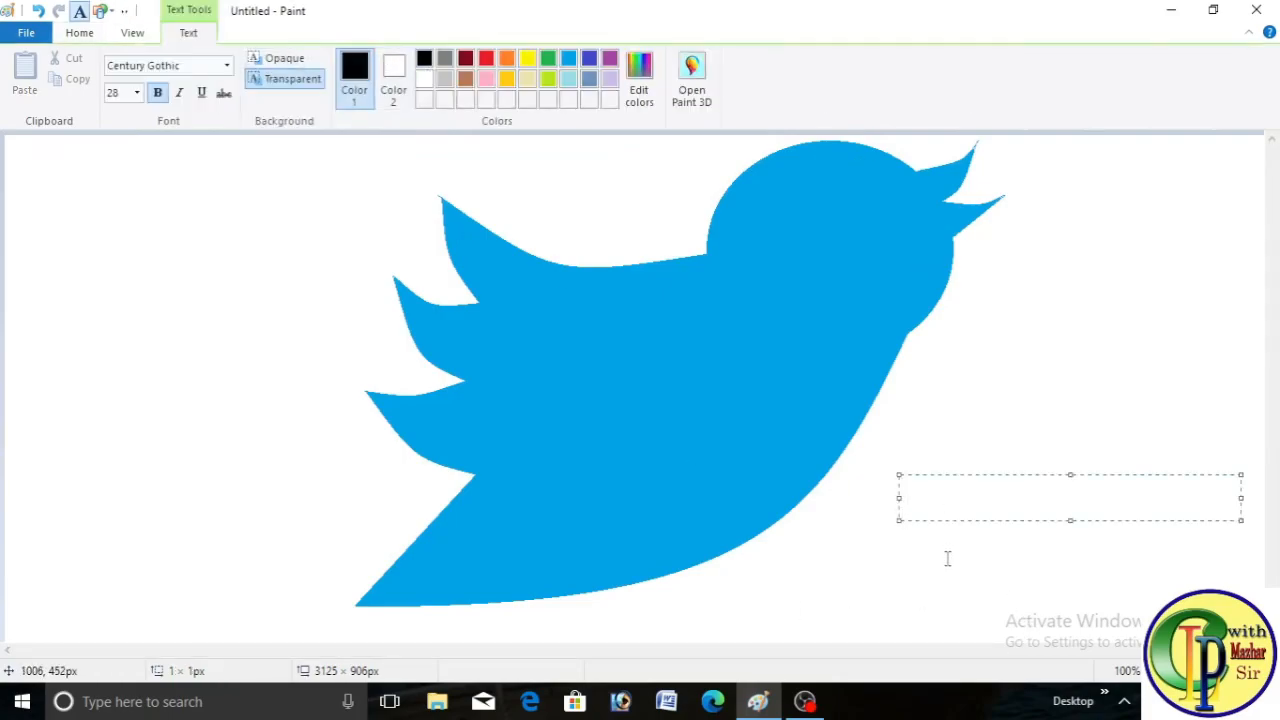
type("Twitter ")
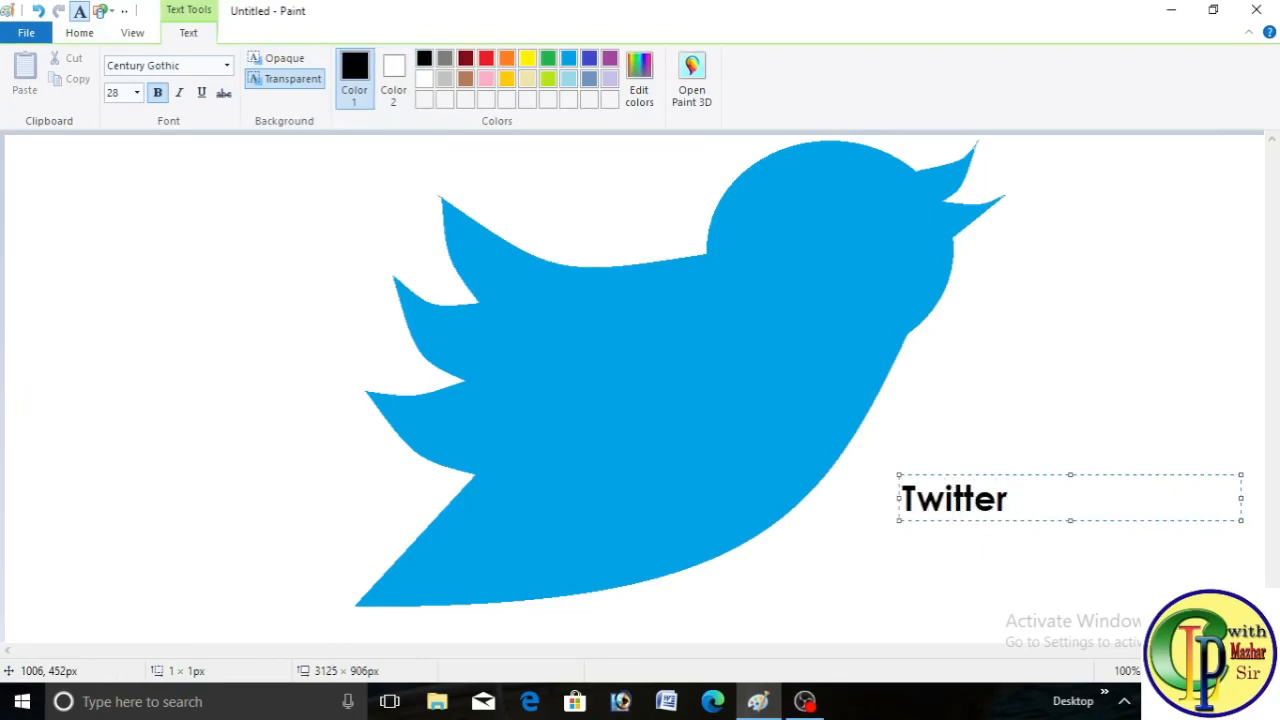
type("Logo ")
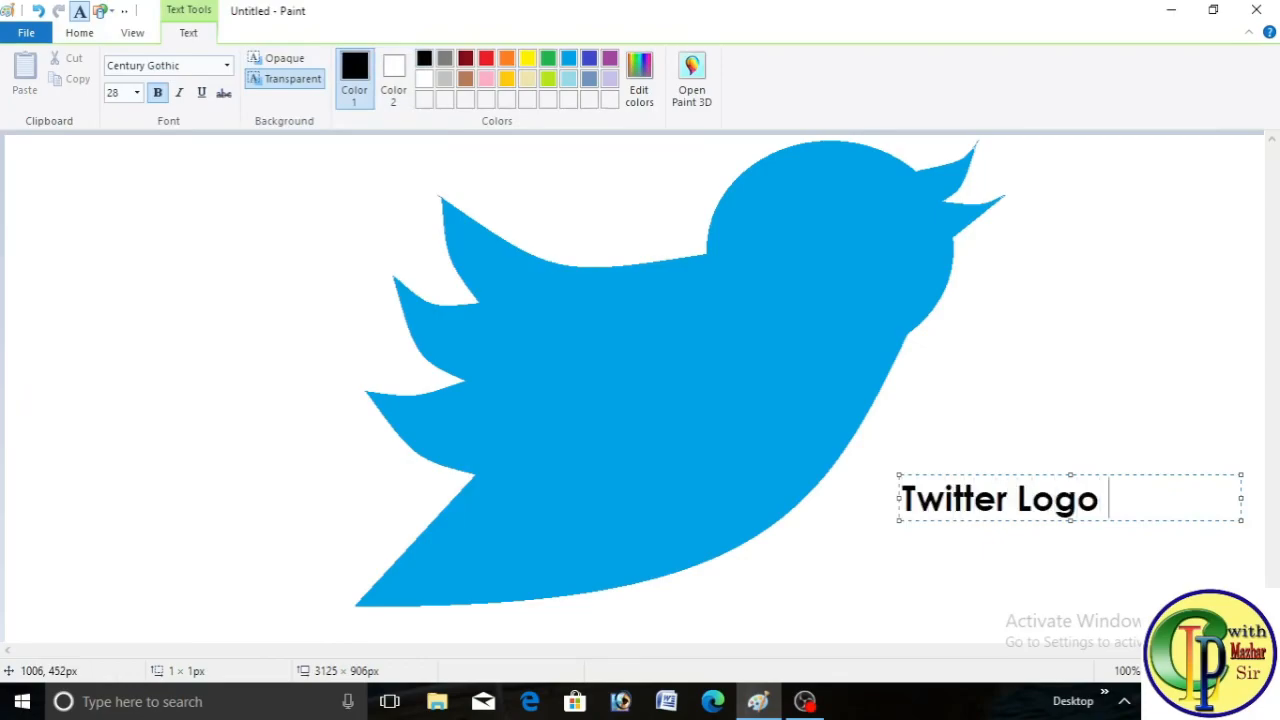
type("in Ms")
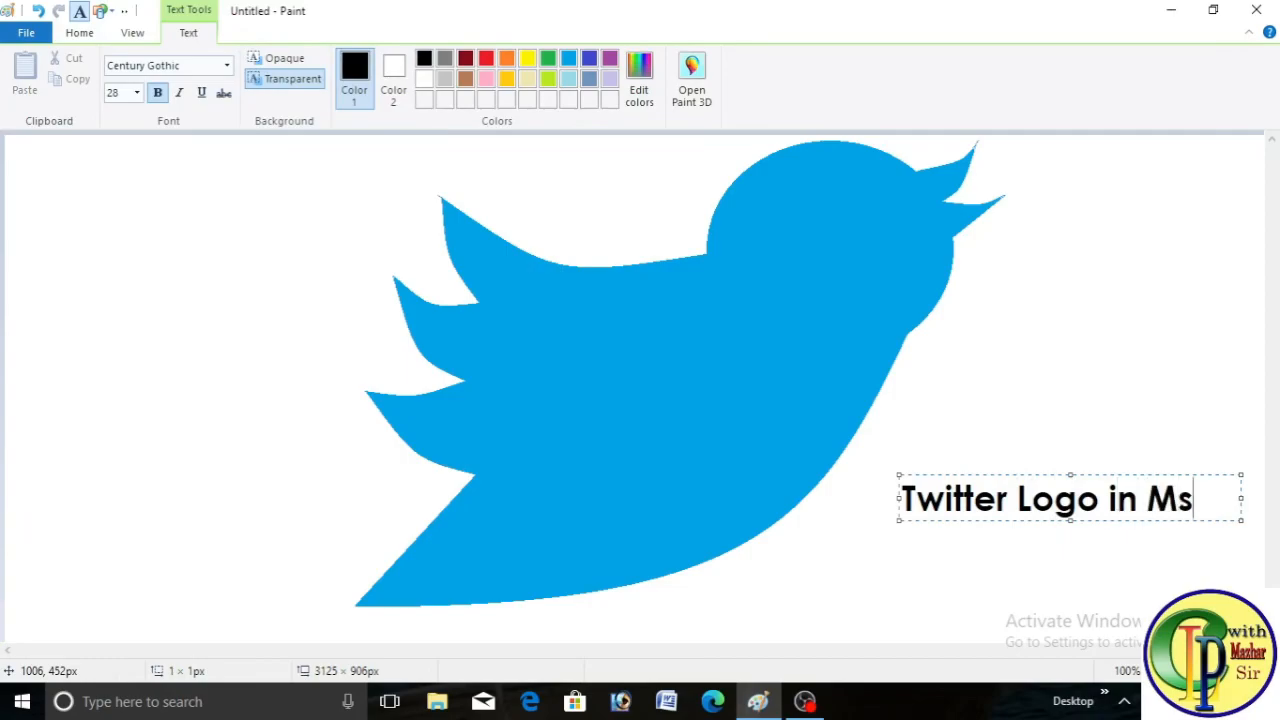
type(" Paint")
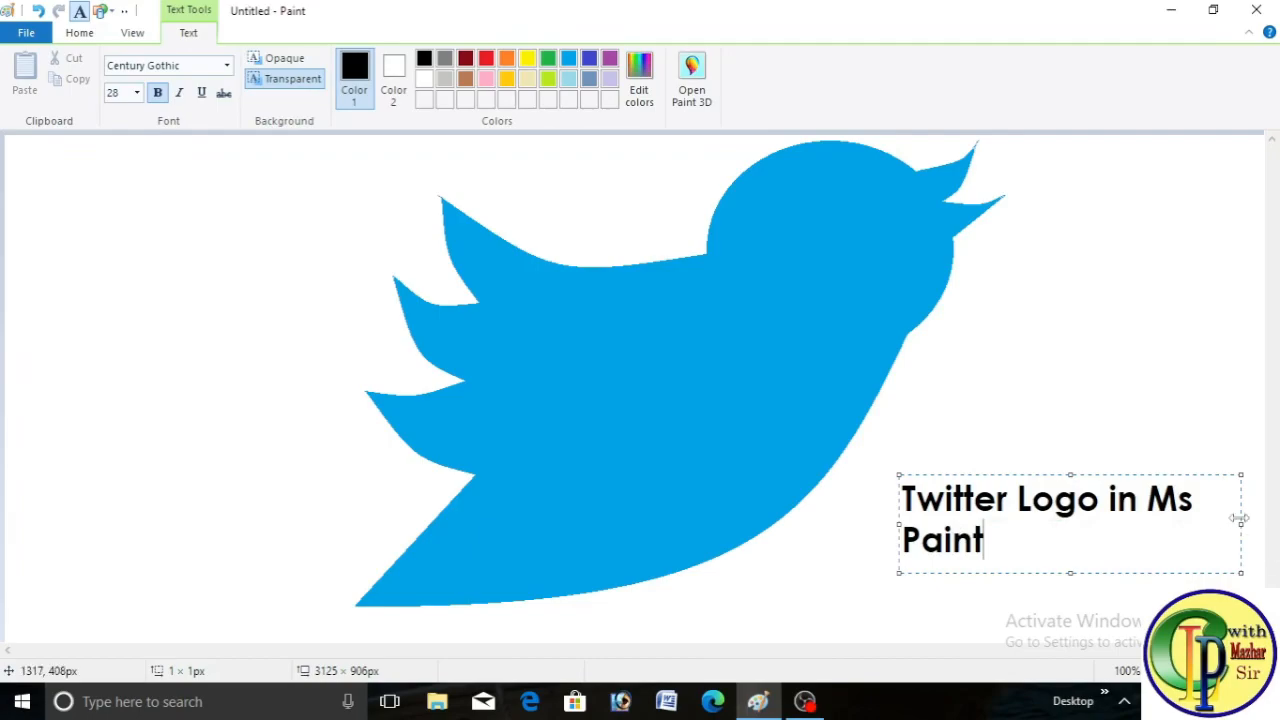
left_click_drag(1241, 523, 1262, 523)
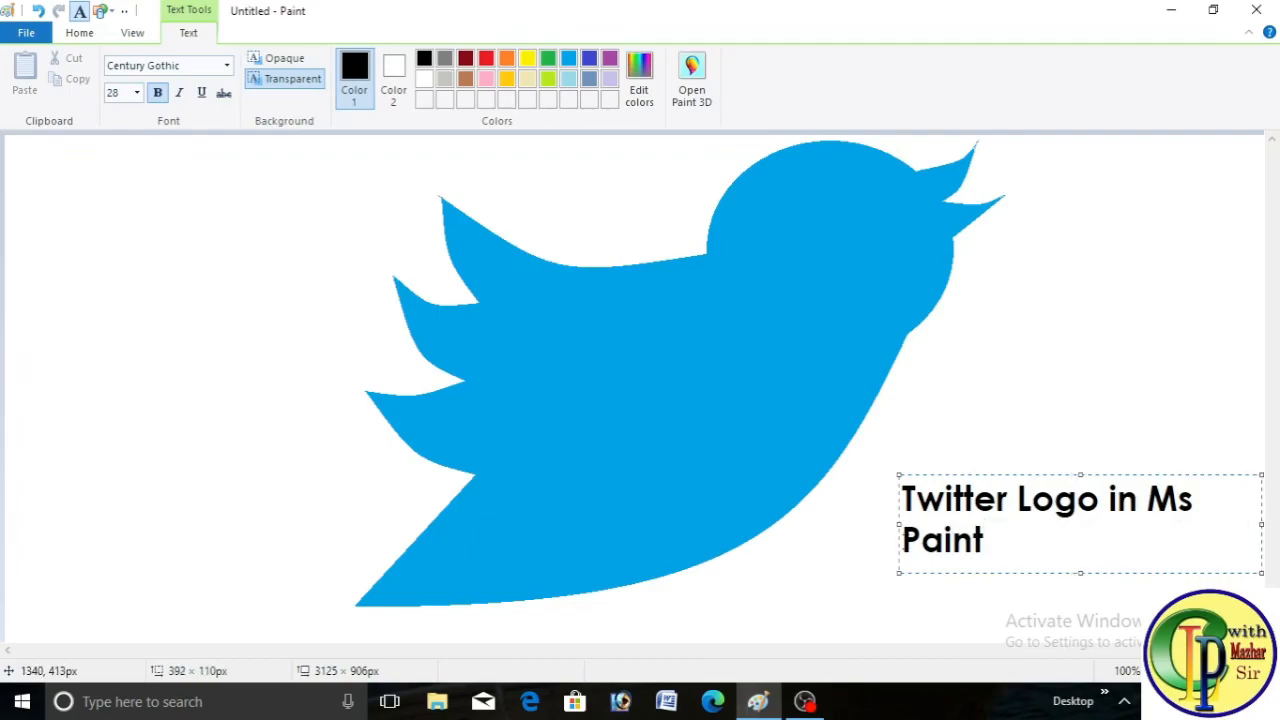